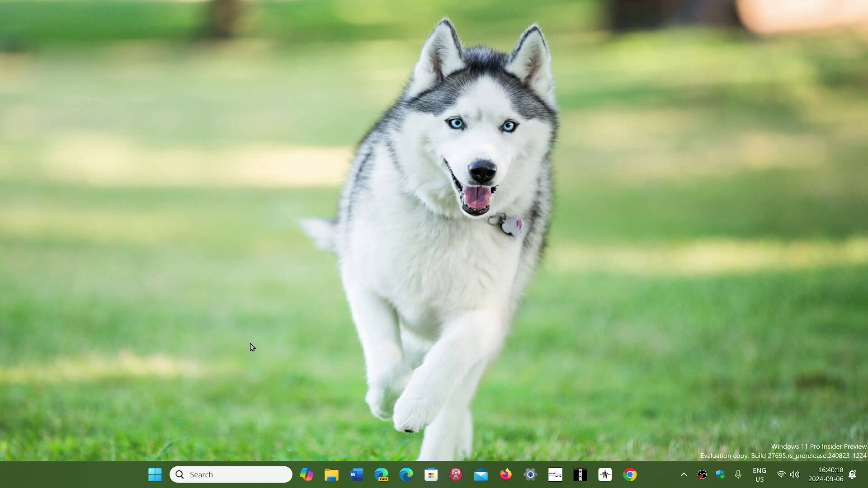
Launch Task Manager from the Start button's Win+X quick-link menu.
{"action": "right_click", "coordinate": [154, 476]}
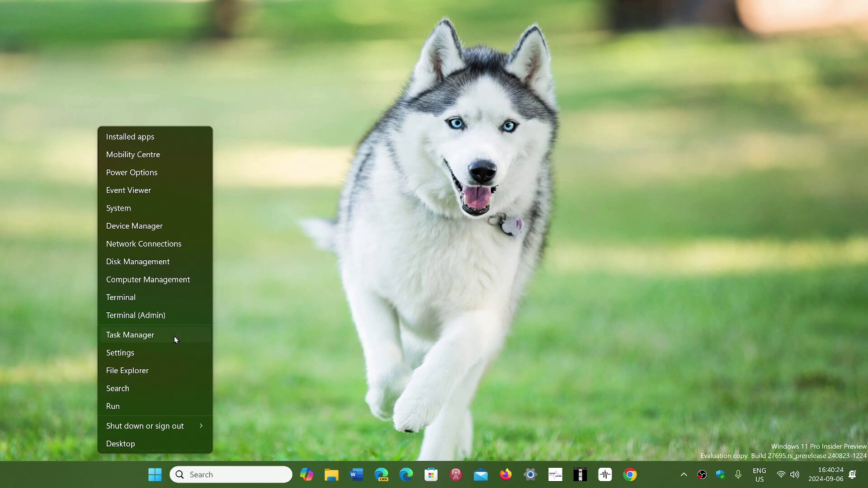
{"action": "left_click", "coordinate": [174, 336]}
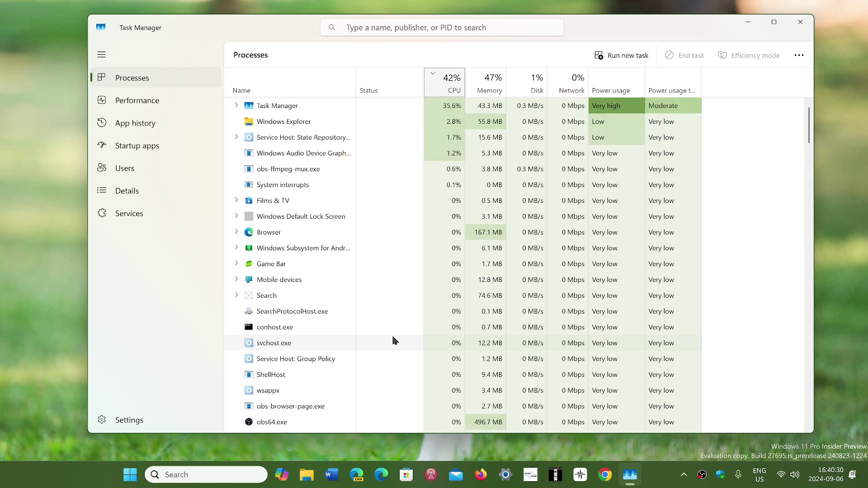
Switch to the Performance page to view the CPU utilisation graph and processor specs.
{"action": "left_click", "coordinate": [134, 102]}
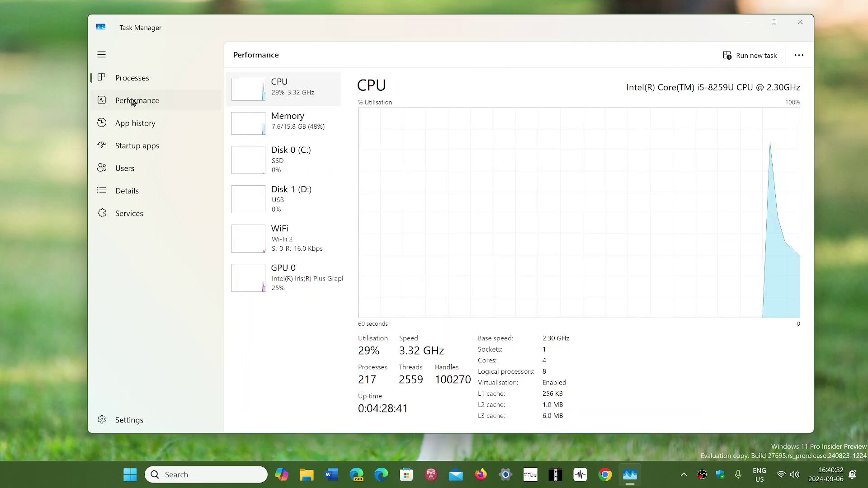